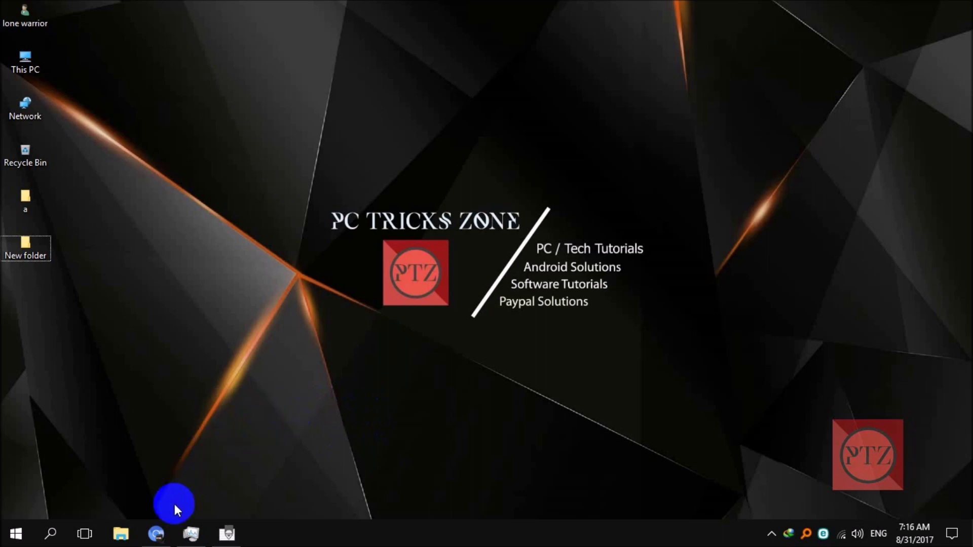
Bring the YouTube browser window back to the front and look over the page
{"action": "left_click", "coordinate": [158, 532]}
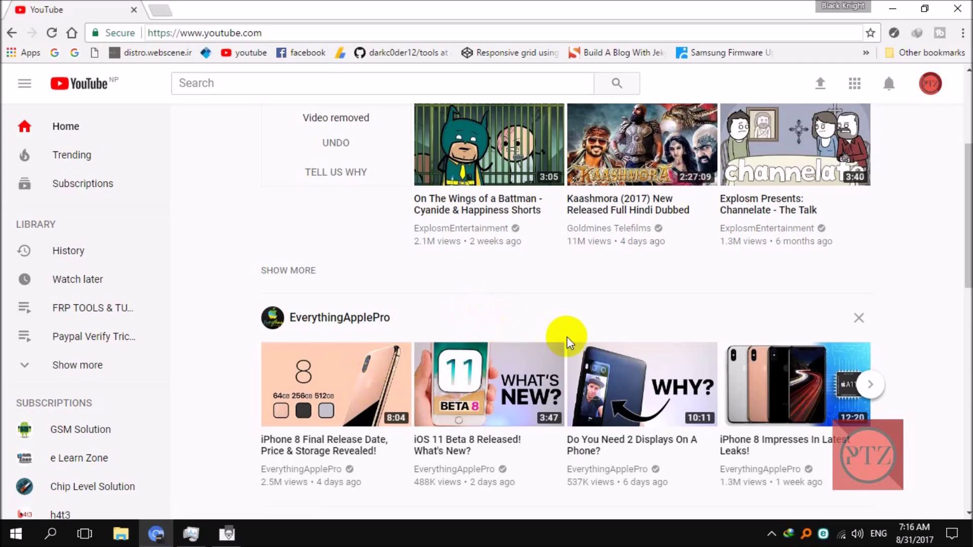
{"action": "scroll", "coordinate": [678, 333], "scroll_direction": "up", "scroll_amount": 3}
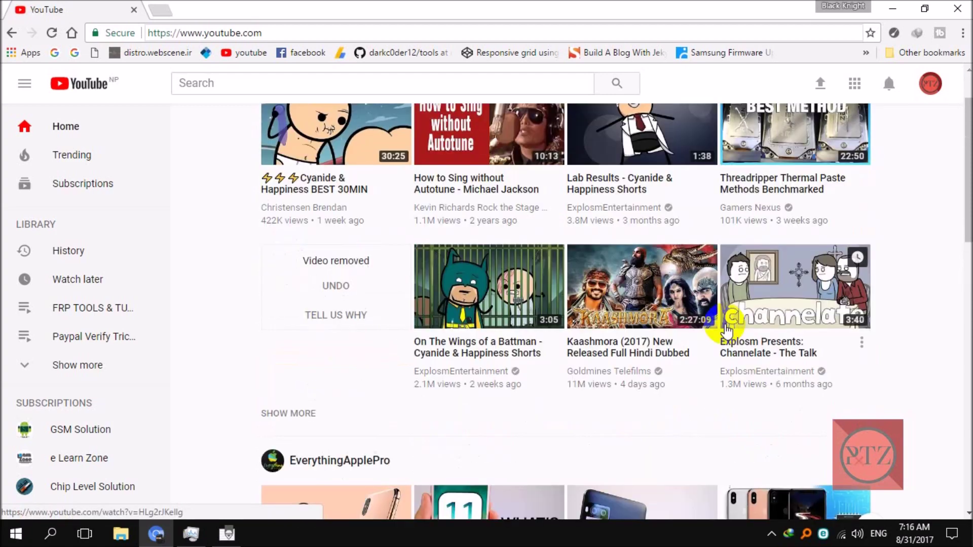
{"action": "scroll", "coordinate": [726, 330], "scroll_direction": "down", "scroll_amount": 3}
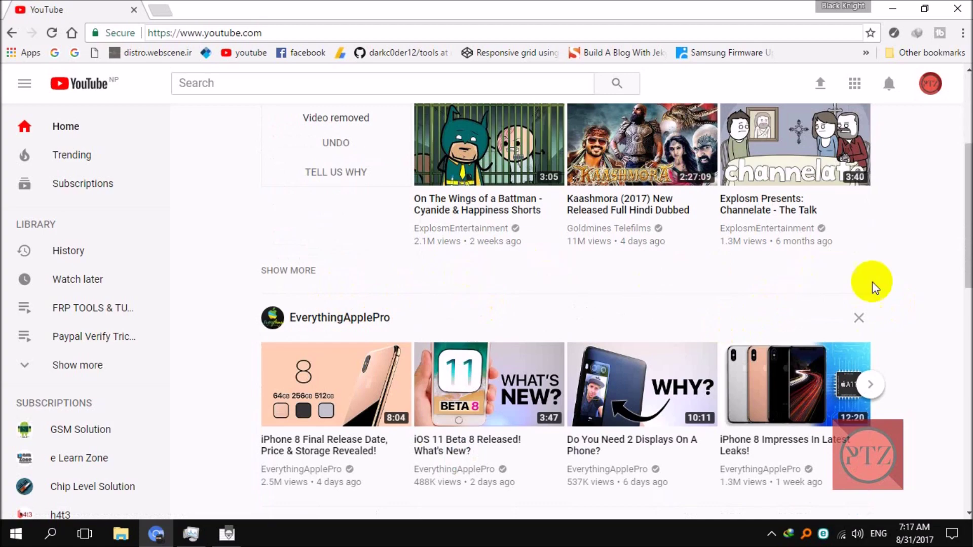
{"action": "scroll", "coordinate": [869, 284], "scroll_direction": "up", "scroll_amount": 4}
{"action": "scroll", "coordinate": [309, 266], "scroll_direction": "down", "scroll_amount": 3}
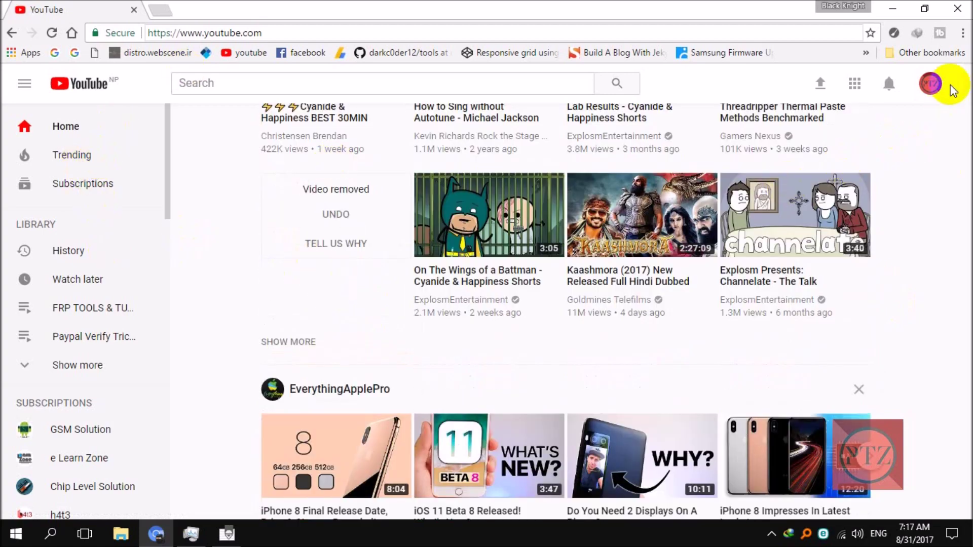
Go to the PC Tricks Zone channel via My channel and reopen the account menu
{"action": "left_click", "coordinate": [929, 84]}
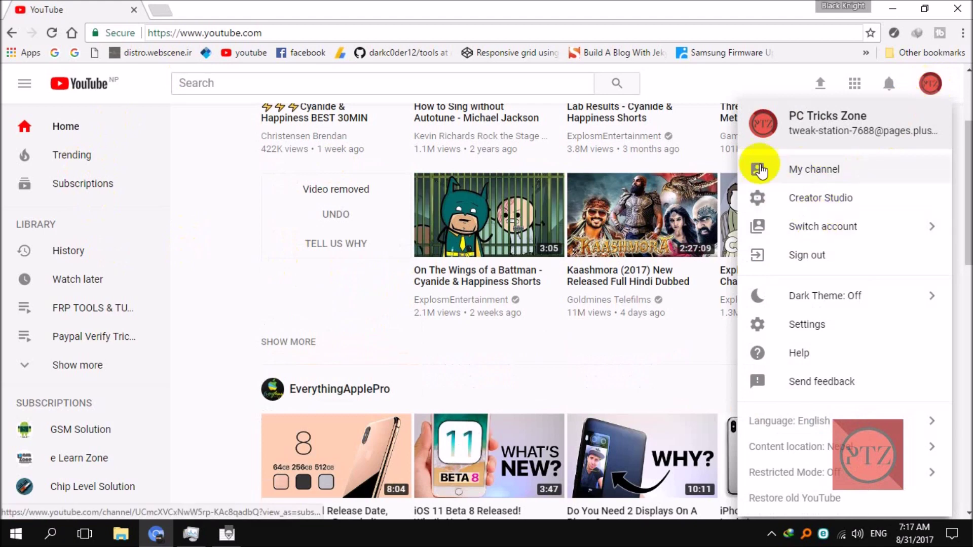
{"action": "left_click", "coordinate": [814, 173]}
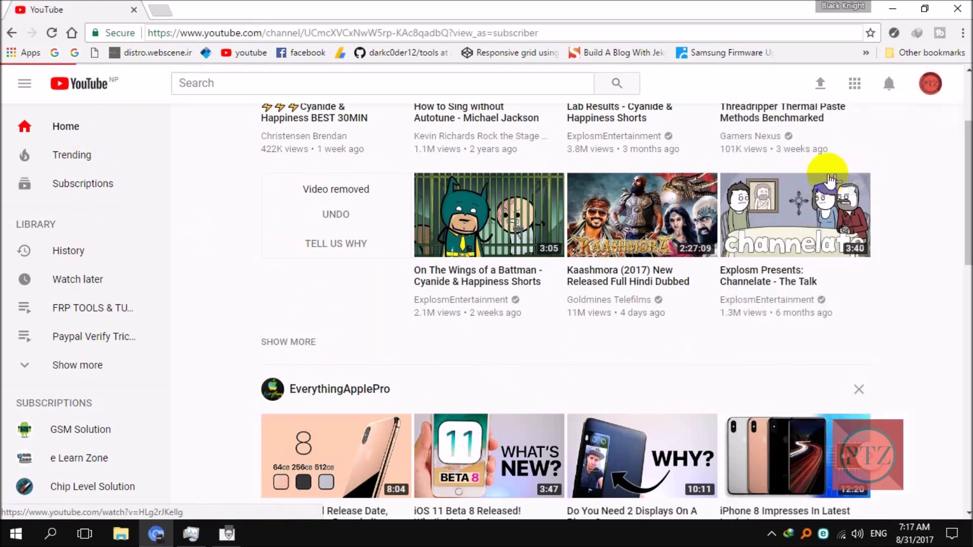
{"action": "left_click", "coordinate": [829, 179]}
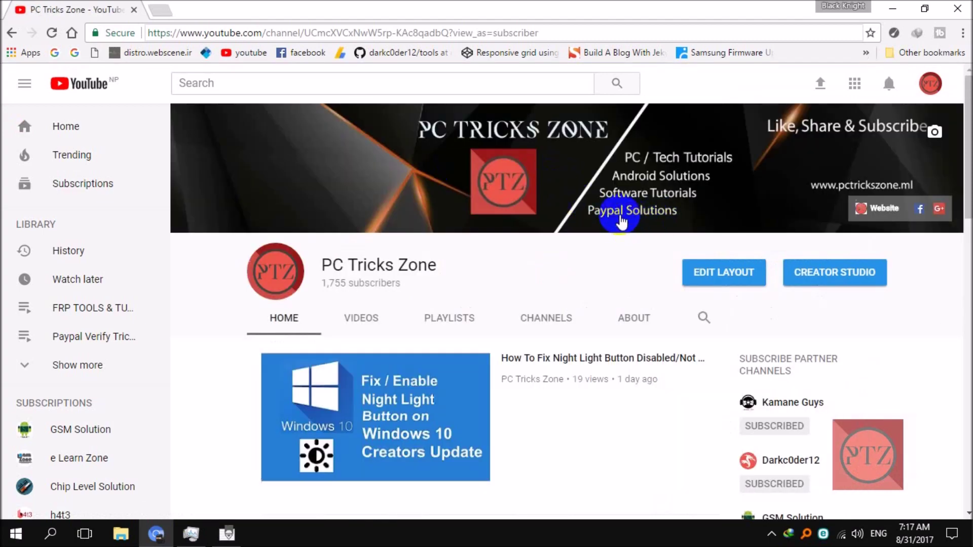
{"action": "scroll", "coordinate": [887, 273], "scroll_direction": "down", "scroll_amount": 4}
{"action": "scroll", "coordinate": [887, 274], "scroll_direction": "up", "scroll_amount": 4}
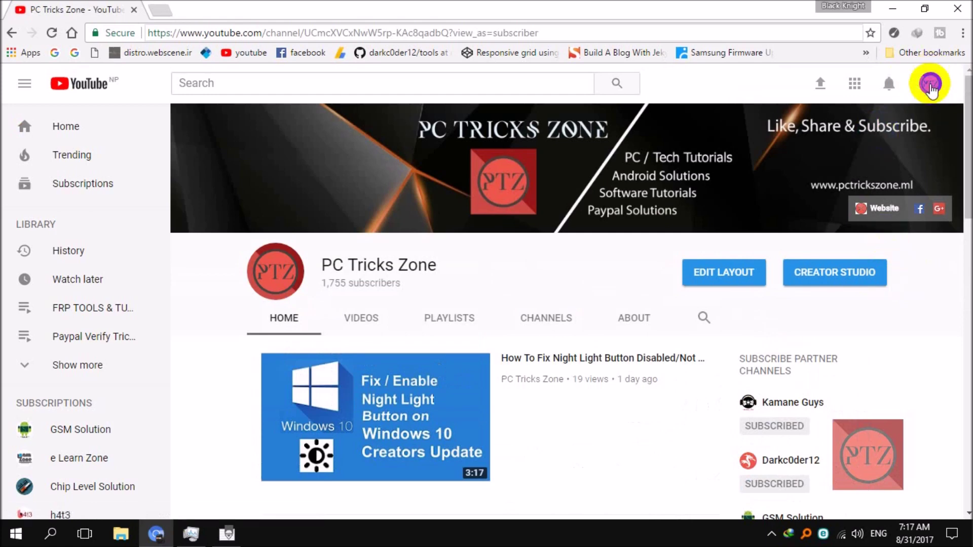
{"action": "left_click", "coordinate": [930, 85]}
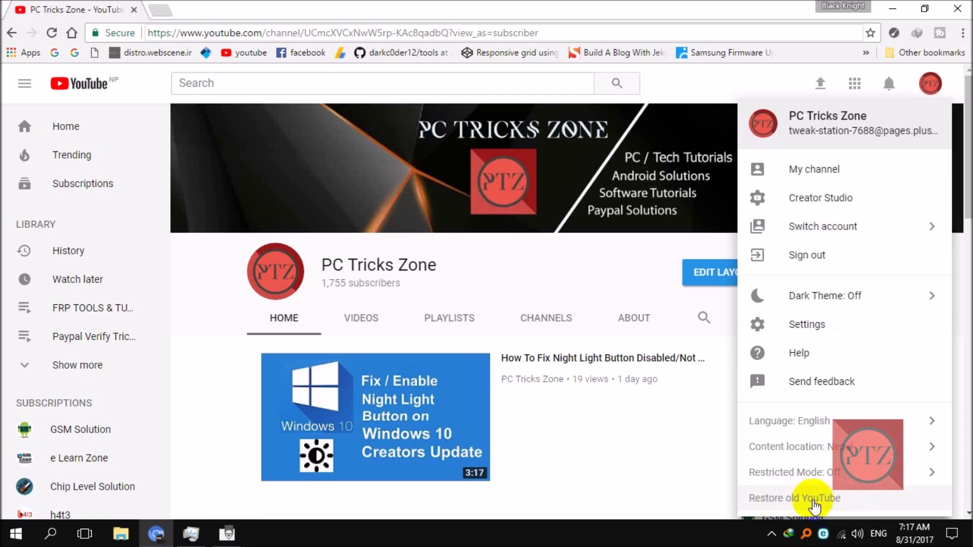
Restore old YouTube, answering 'I prefer not to answer' in the feedback, then end the subscriber preview
{"action": "left_click", "coordinate": [444, 390]}
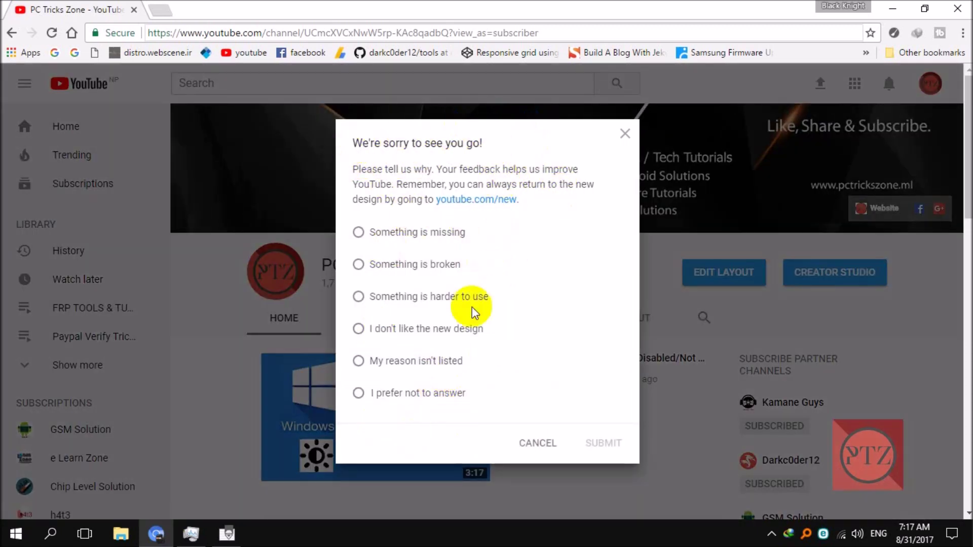
{"action": "left_click", "coordinate": [394, 395]}
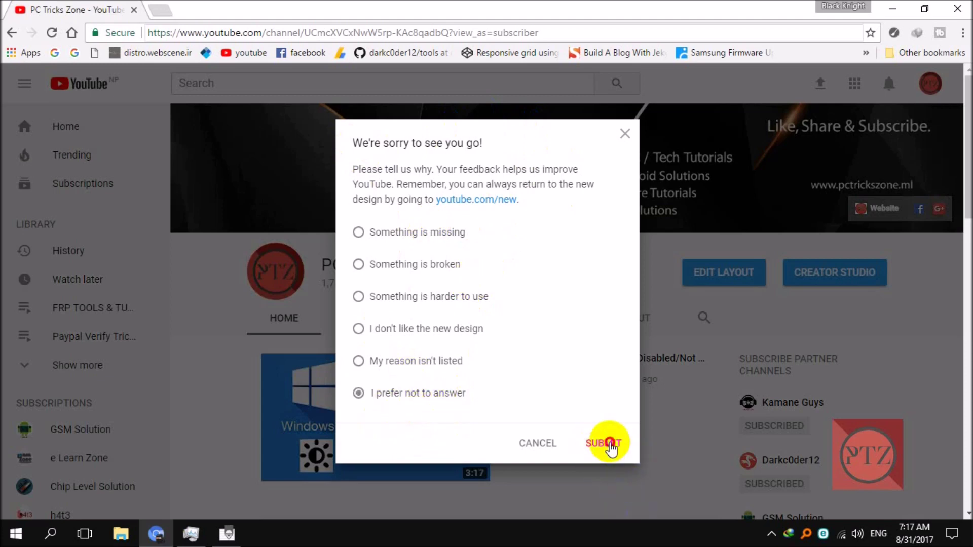
{"action": "left_click", "coordinate": [606, 445]}
{"action": "left_click", "coordinate": [427, 434]}
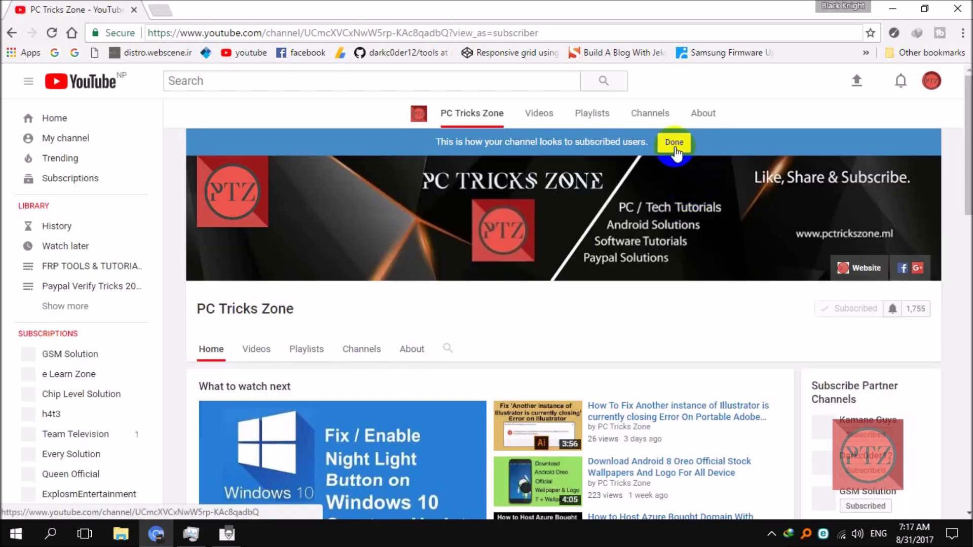
{"action": "left_click", "coordinate": [674, 149]}
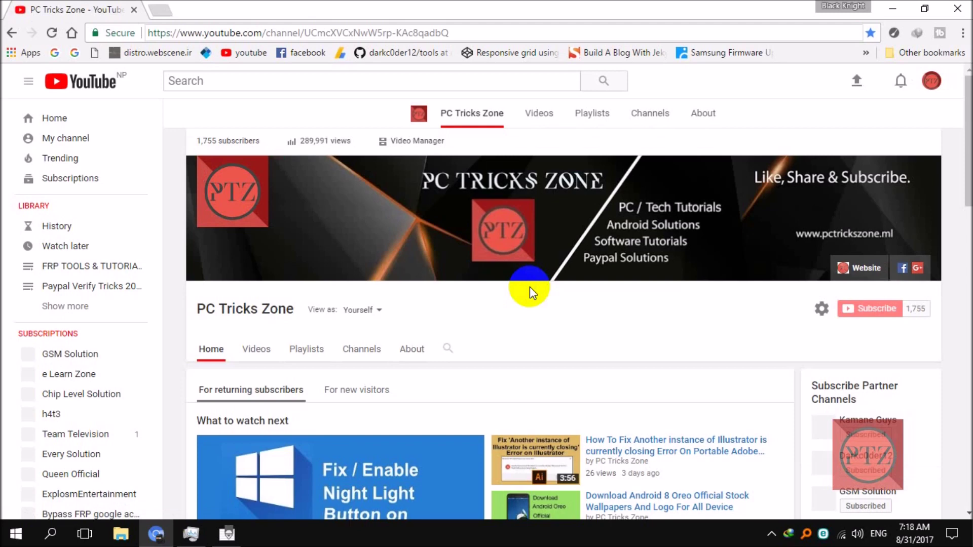
Dismiss the subscriber-view banner and scroll the classic channel page down to the footer
{"action": "left_click", "coordinate": [489, 238]}
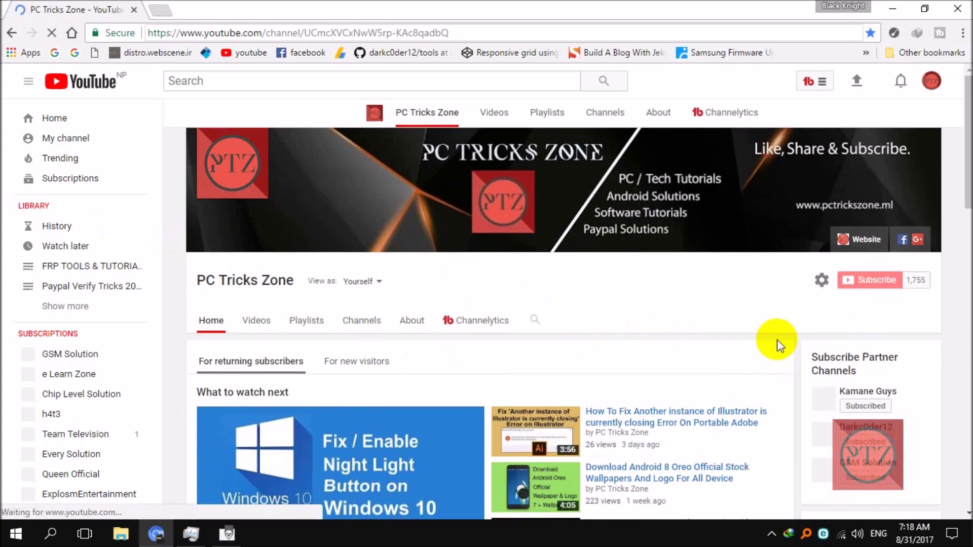
{"action": "scroll", "coordinate": [768, 329], "scroll_direction": "down", "scroll_amount": 5}
{"action": "scroll", "coordinate": [771, 322], "scroll_direction": "down", "scroll_amount": 5}
{"action": "scroll", "coordinate": [770, 321], "scroll_direction": "down", "scroll_amount": 7}
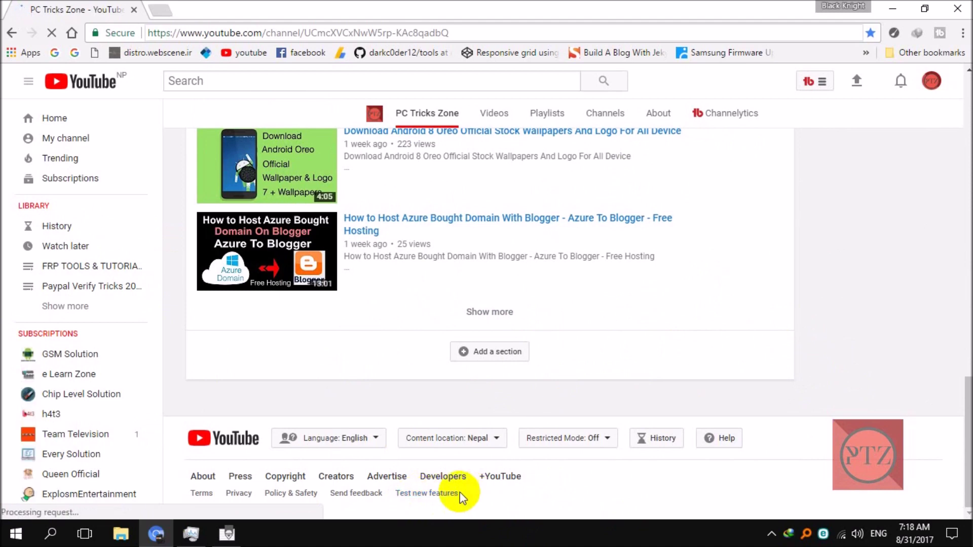
Open 'Test new features' from the footer and choose 'Try new YouTube' on the TestTube page
{"action": "left_click", "coordinate": [425, 495]}
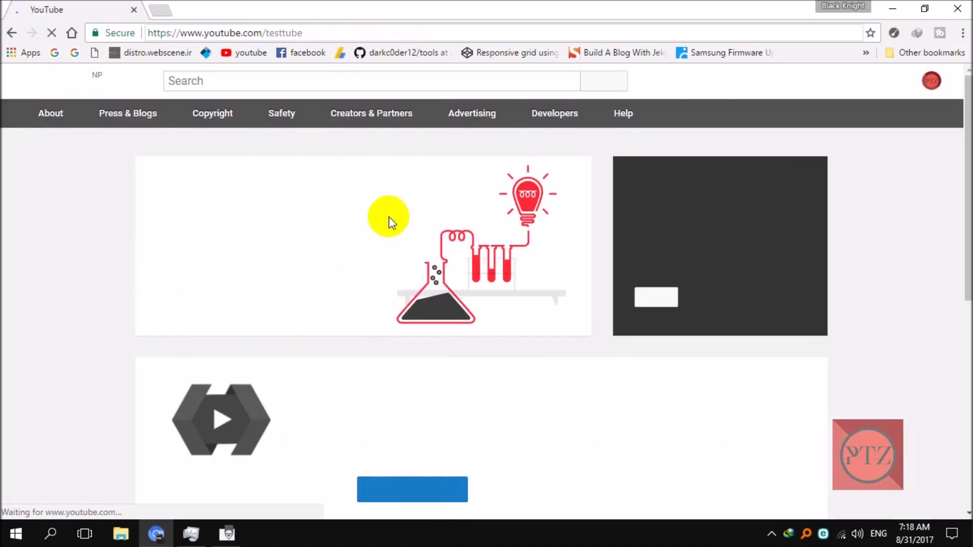
{"action": "scroll", "coordinate": [628, 398], "scroll_direction": "down", "scroll_amount": 3}
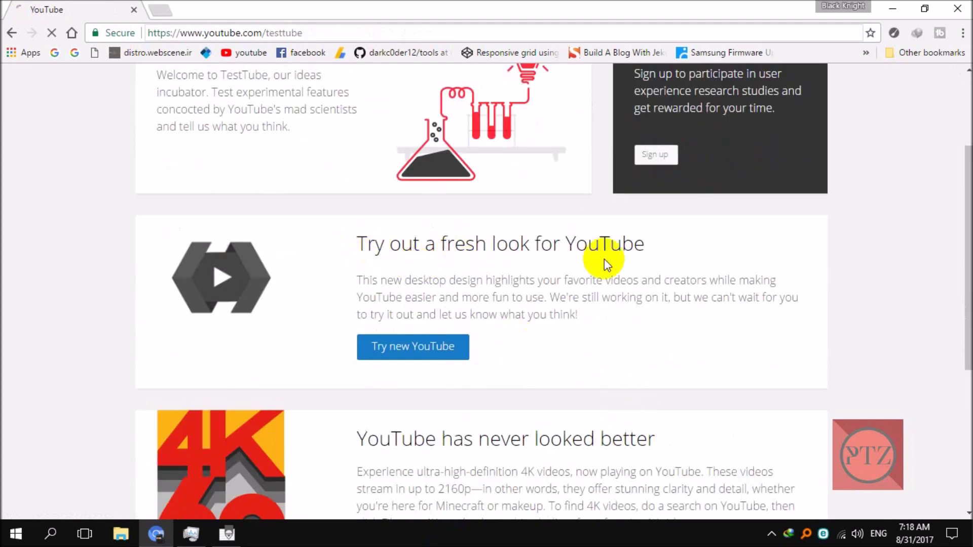
{"action": "triple_click", "coordinate": [631, 245]}
{"action": "left_click", "coordinate": [442, 292]}
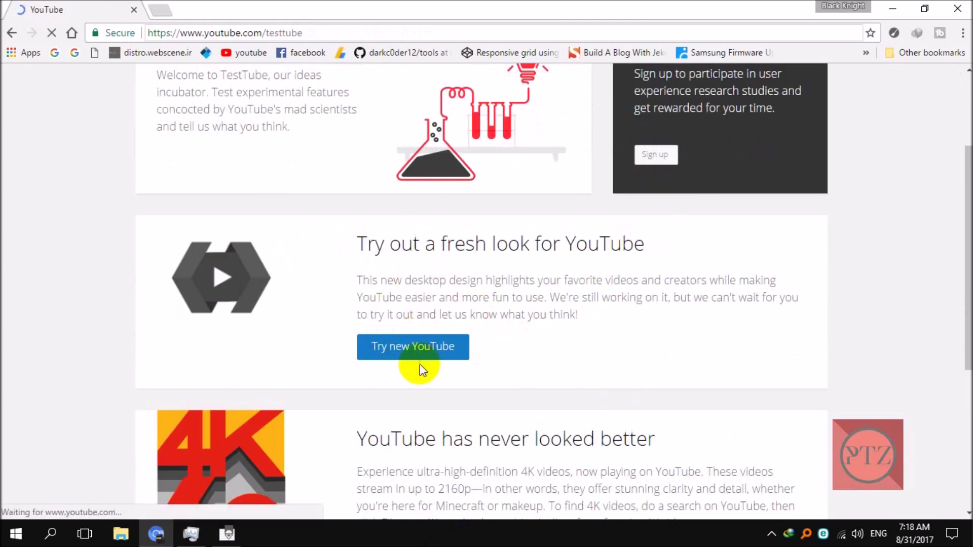
{"action": "left_click", "coordinate": [432, 346]}
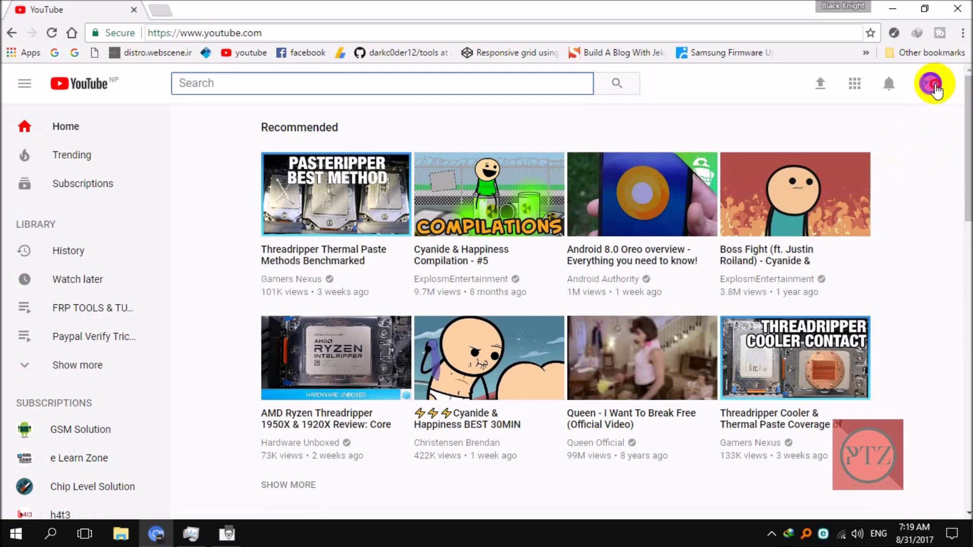
Turn Activate Dark Theme on and then off again from the account menu
{"action": "left_click", "coordinate": [933, 86]}
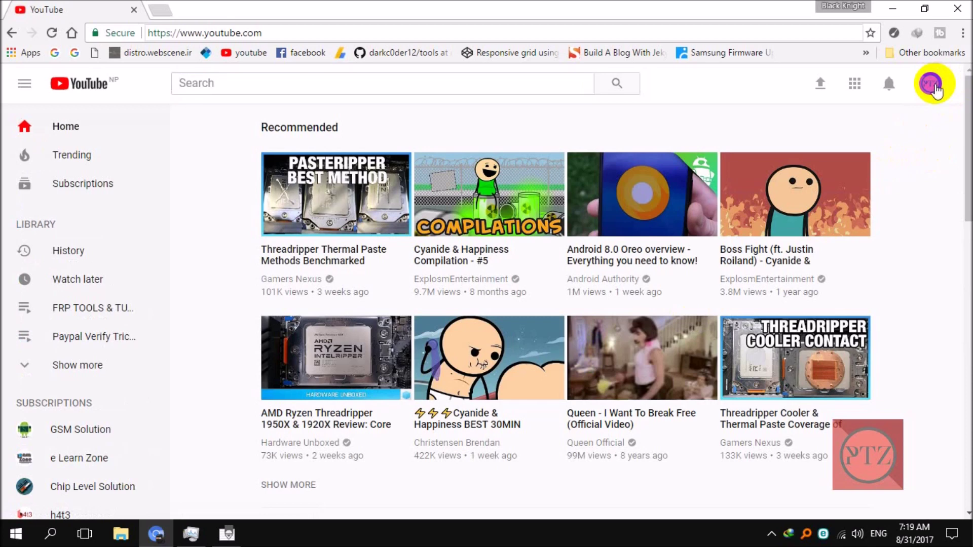
{"action": "left_click", "coordinate": [935, 87]}
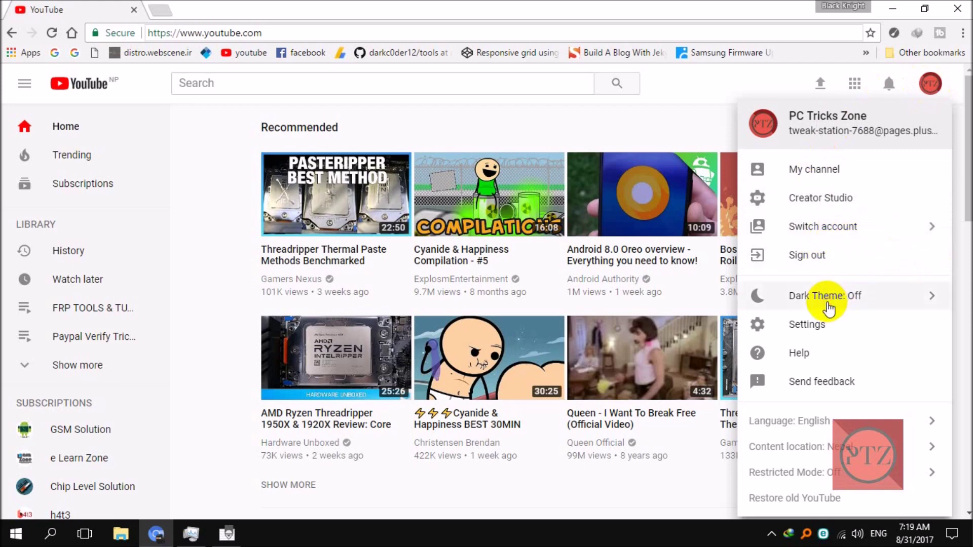
{"action": "left_click", "coordinate": [837, 296]}
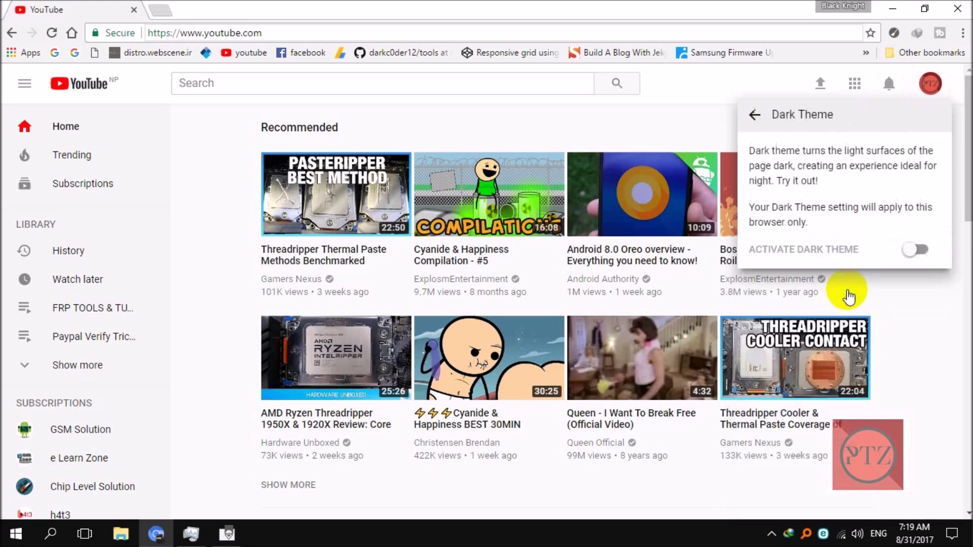
{"action": "left_click", "coordinate": [917, 250]}
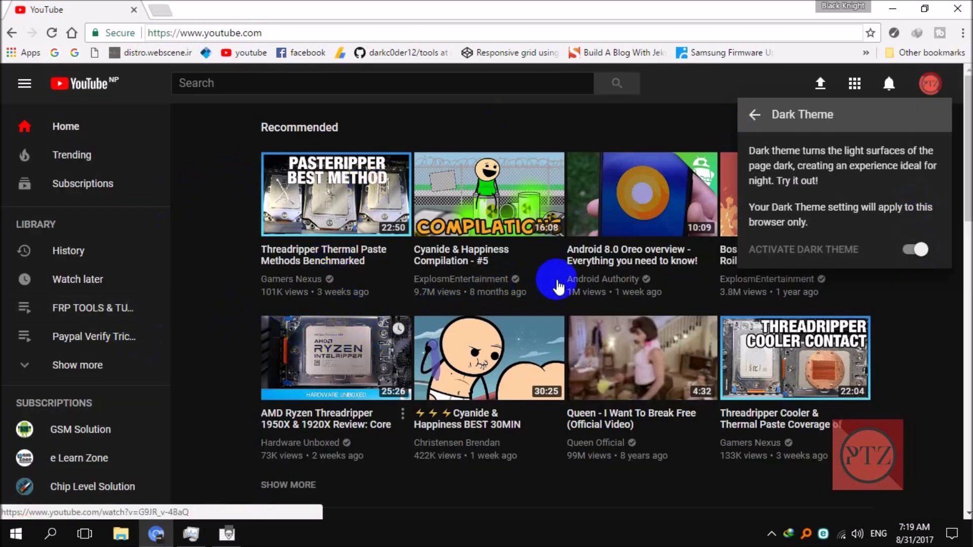
{"action": "left_click", "coordinate": [921, 250]}
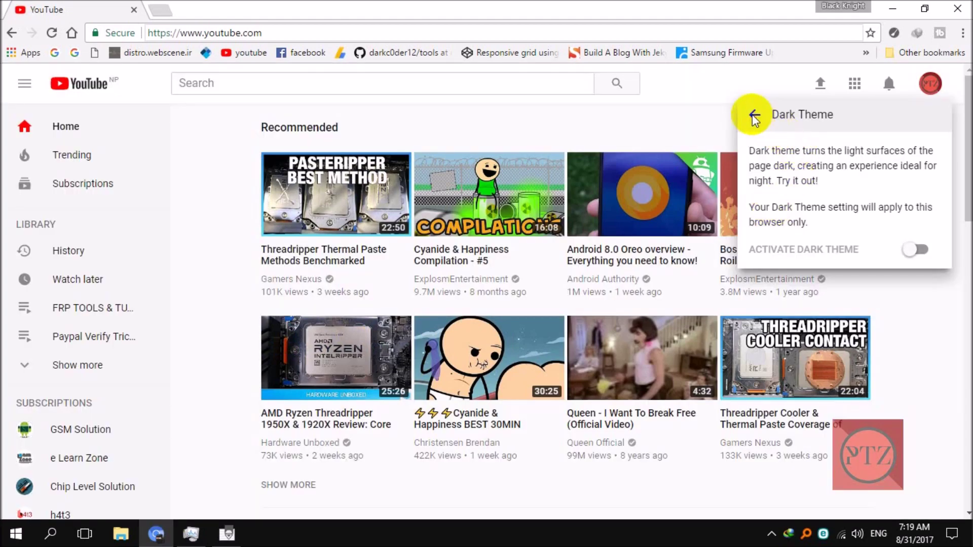
Return to the main account menu, close it, and reopen it showing Dark Theme: Off
{"action": "left_click", "coordinate": [755, 118]}
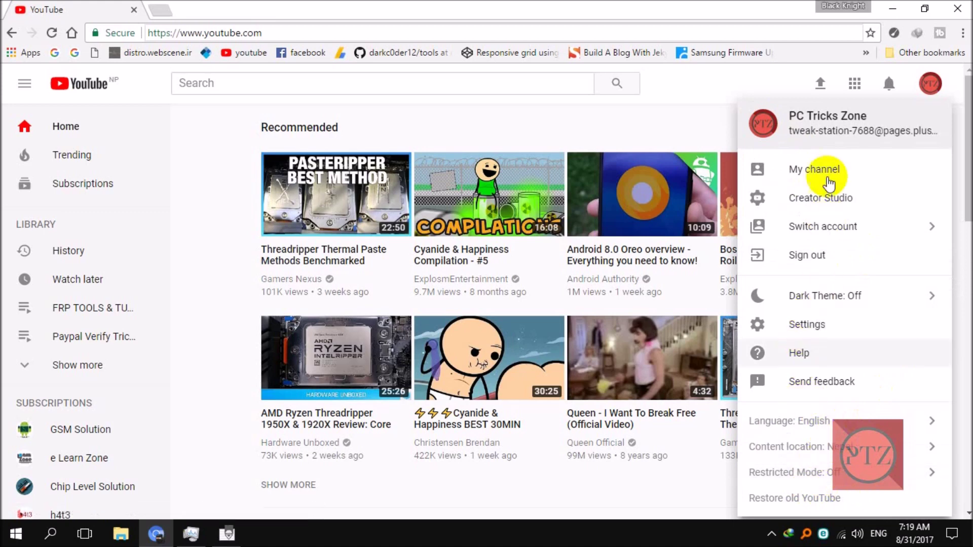
{"action": "left_click", "coordinate": [665, 172]}
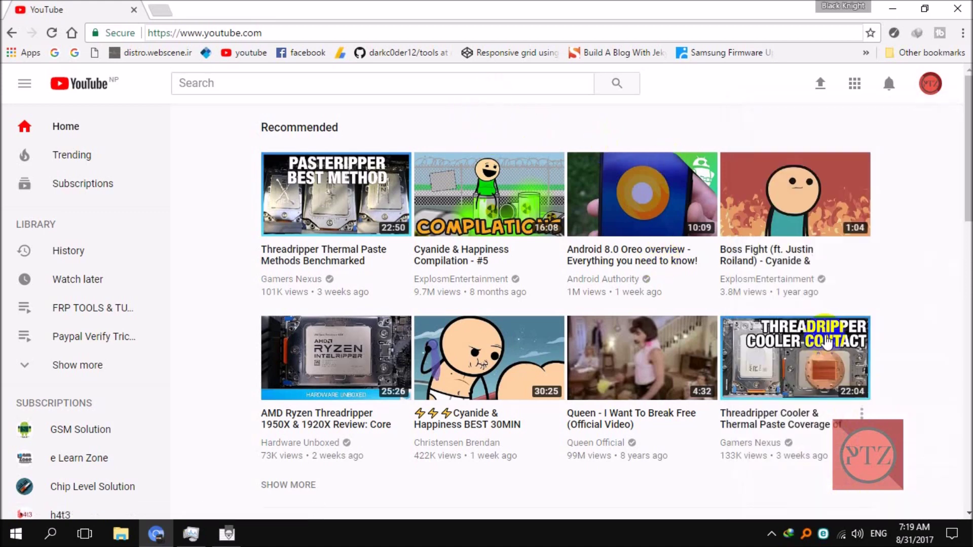
{"action": "left_click", "coordinate": [930, 97]}
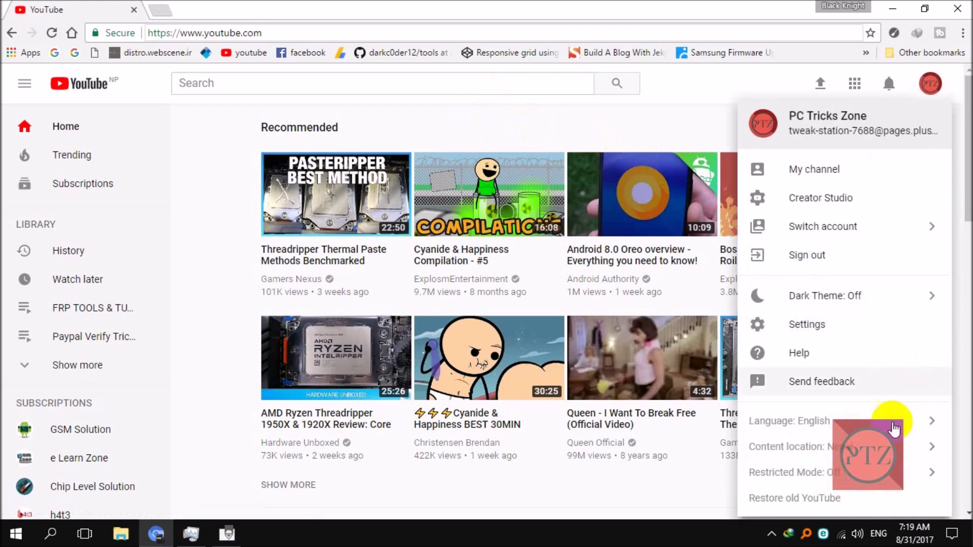